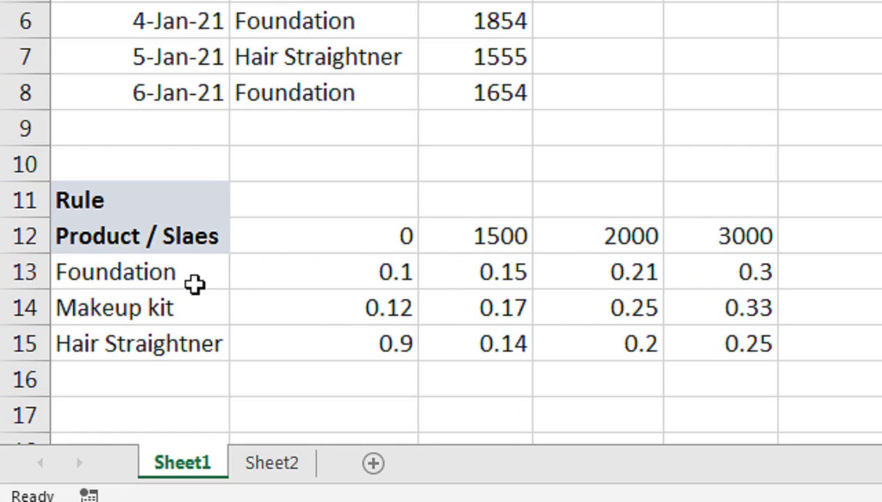
Start a VLOOKUP formula in cell D3 under Profit Rate with product cell B3 as the lookup value.
click(301, 202)
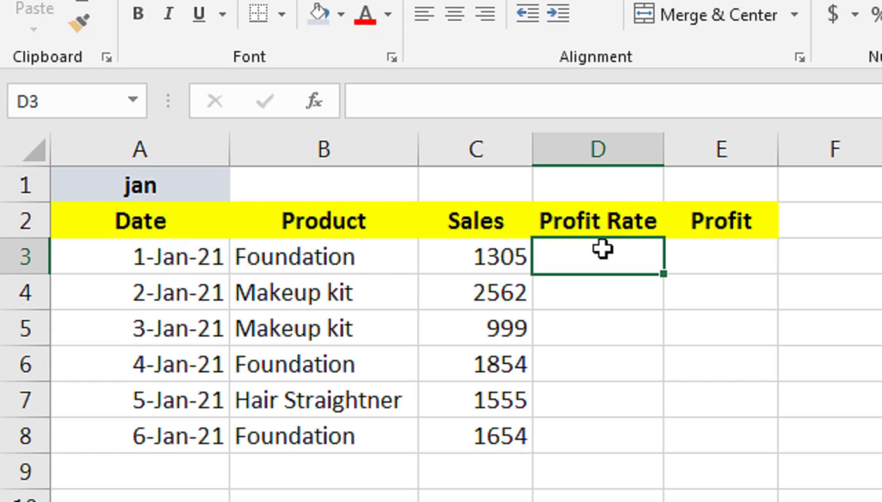
text(=vlo)
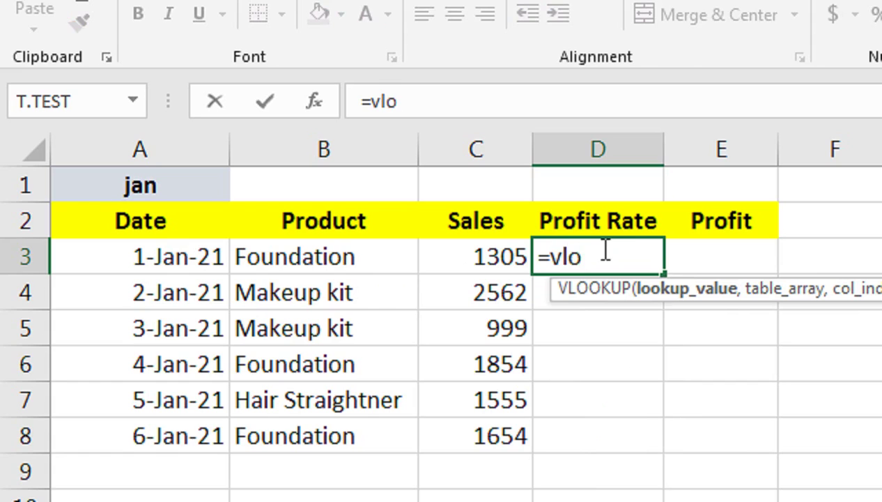
key(Tab)
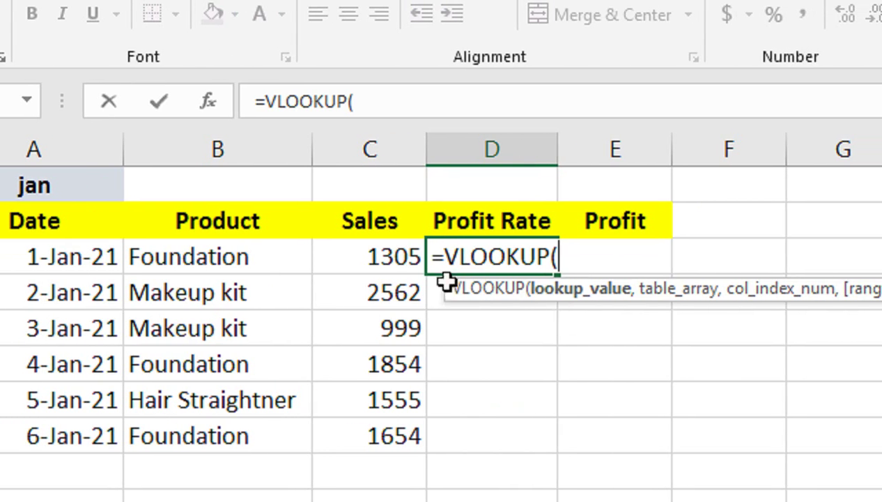
click(244, 257)
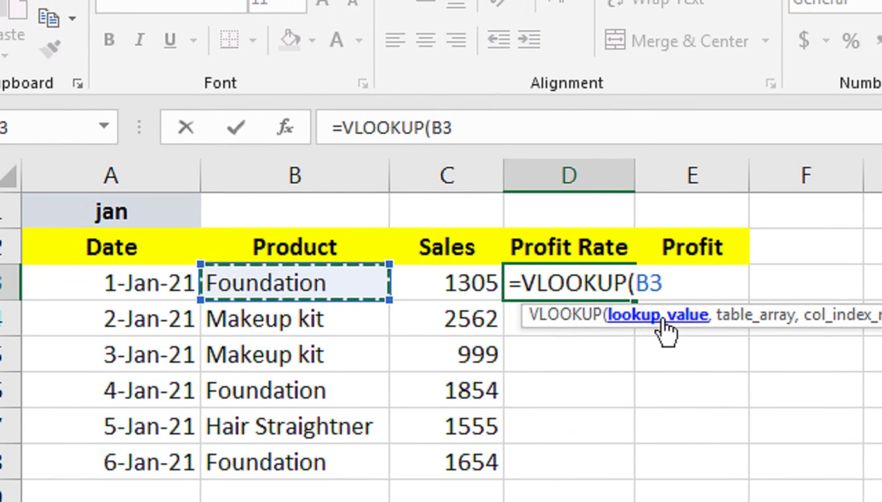
text(,)
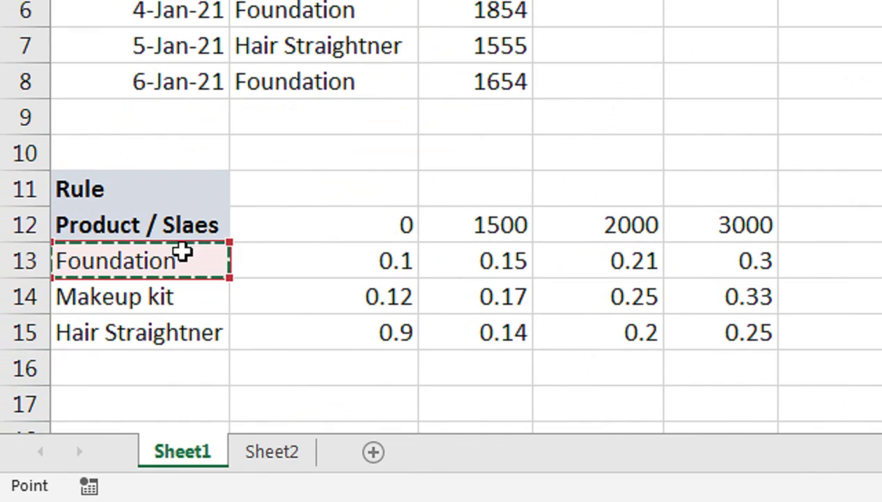
Set the VLOOKUP table array to the rule table's product rows as the absolute range $A$13:$E$15.
key(shift+Down)
key(shift+Down)
key(shift+Right)
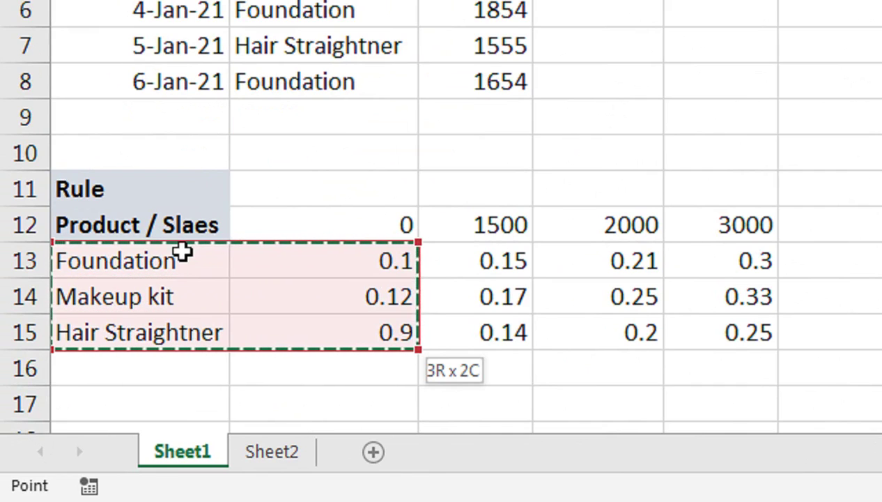
key(shift+Right)
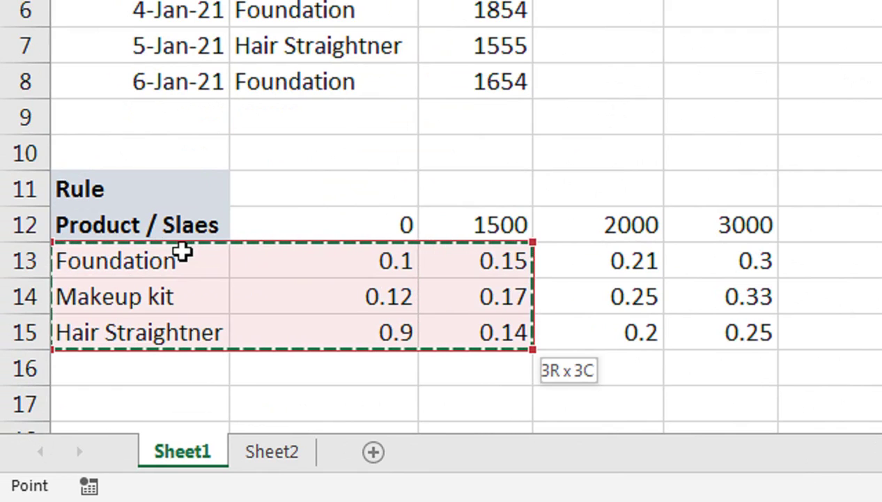
key(shift+Right)
key(shift+Right)
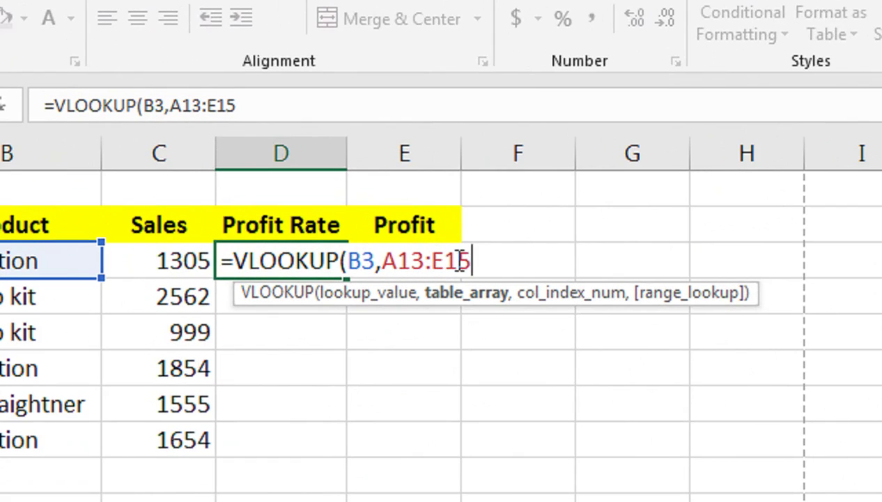
key(F4)
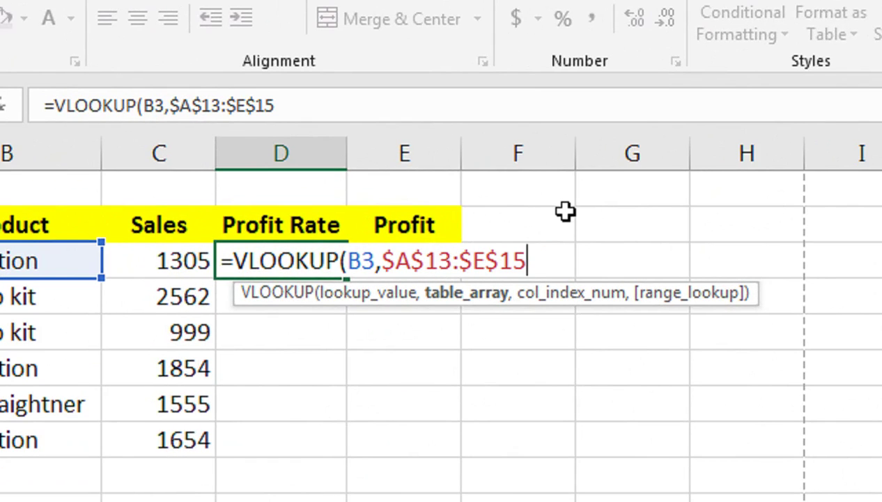
text(,)
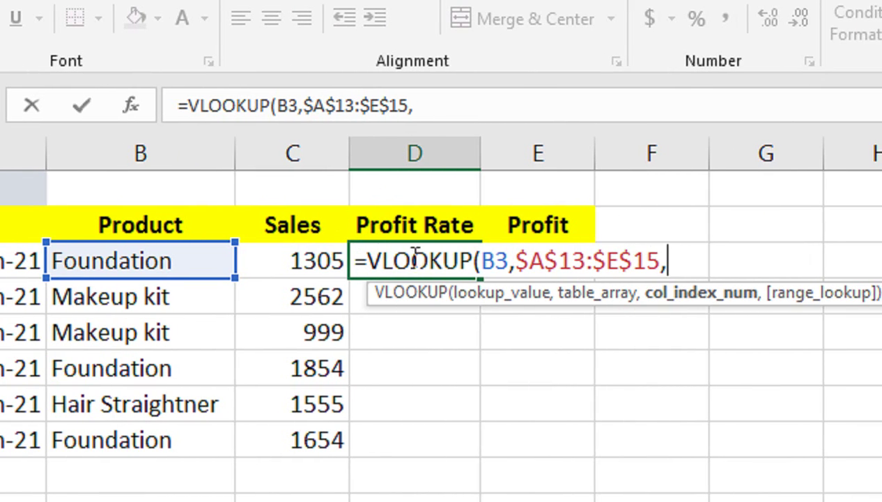
Nest a MATCH function as the column index, with sales cell C3 as its lookup value.
text(matc)
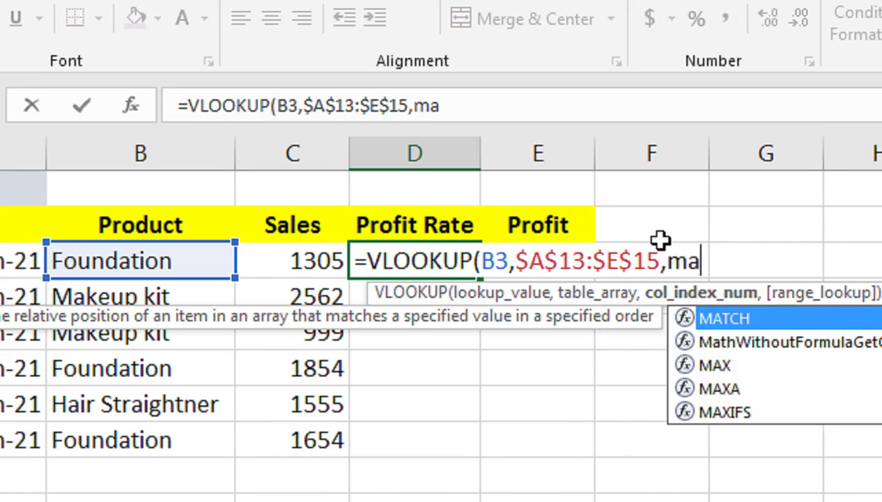
text(h)
key(Tab)
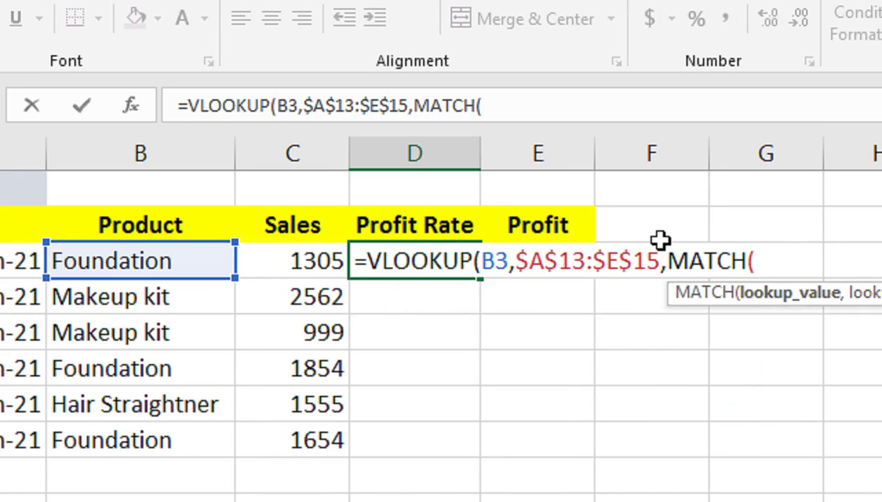
click(302, 251)
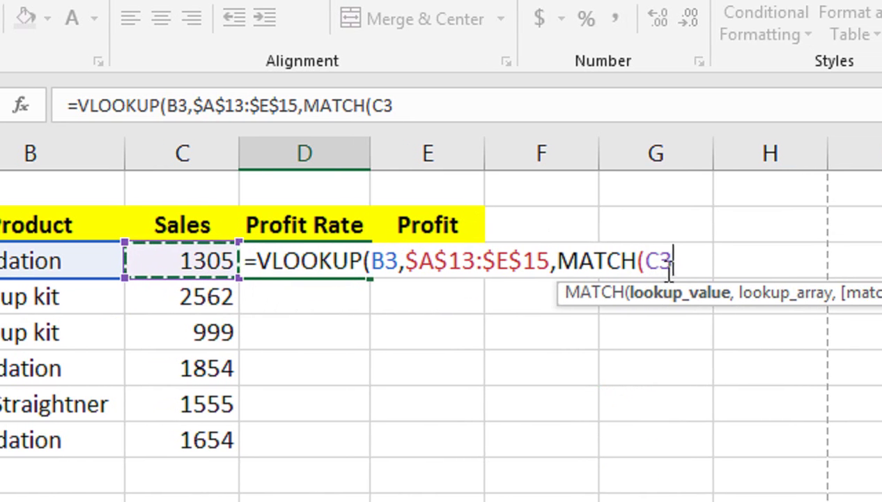
text(,)
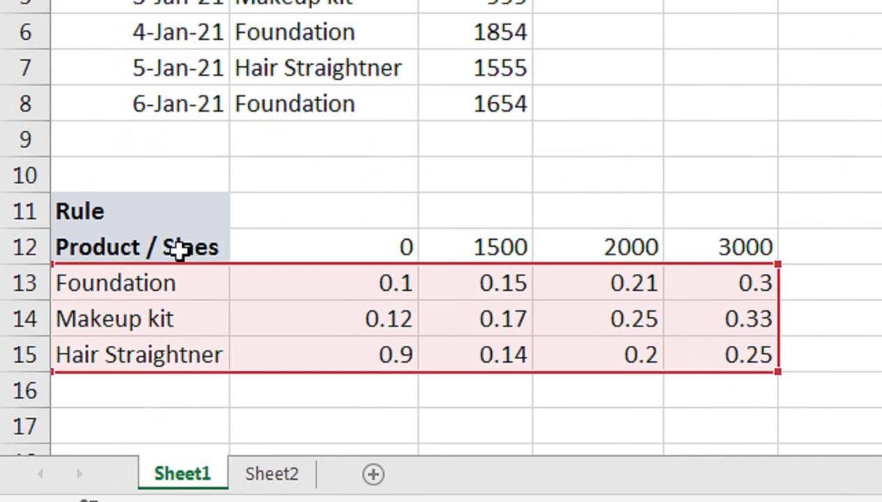
Set the MATCH lookup array to the rule table's header row as absolute range $A$12:$E$12 and close the function.
click(85, 365)
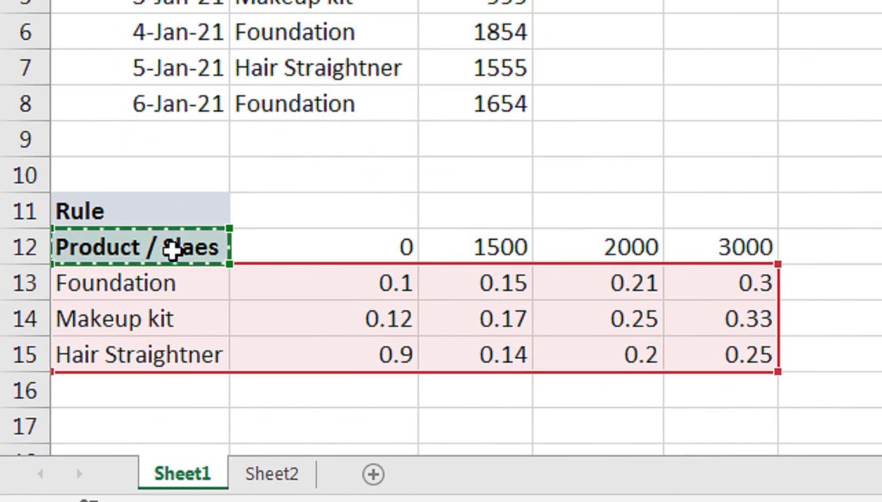
key(shift+Right)
key(shift+Right)
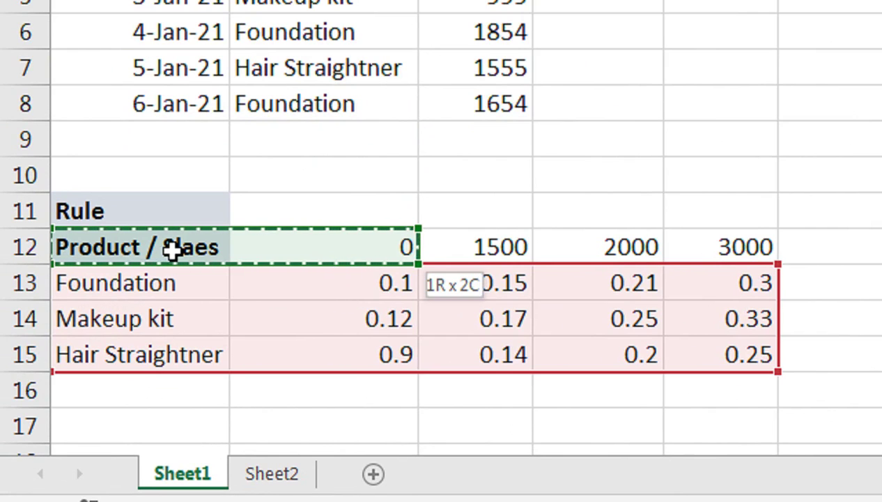
key(shift+Right)
key(shift+Right)
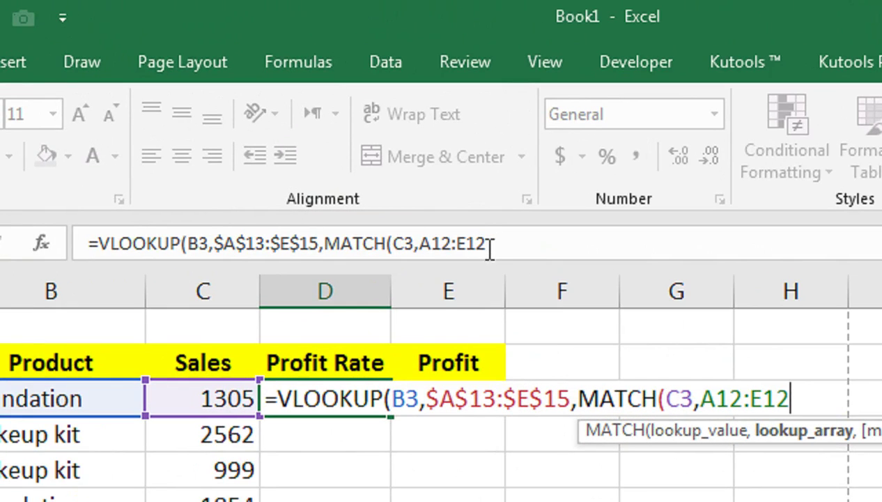
key(F4)
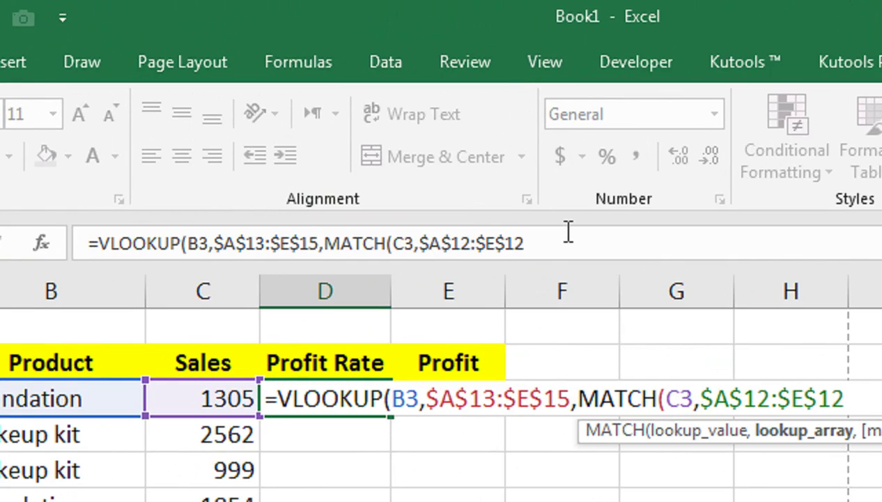
text())
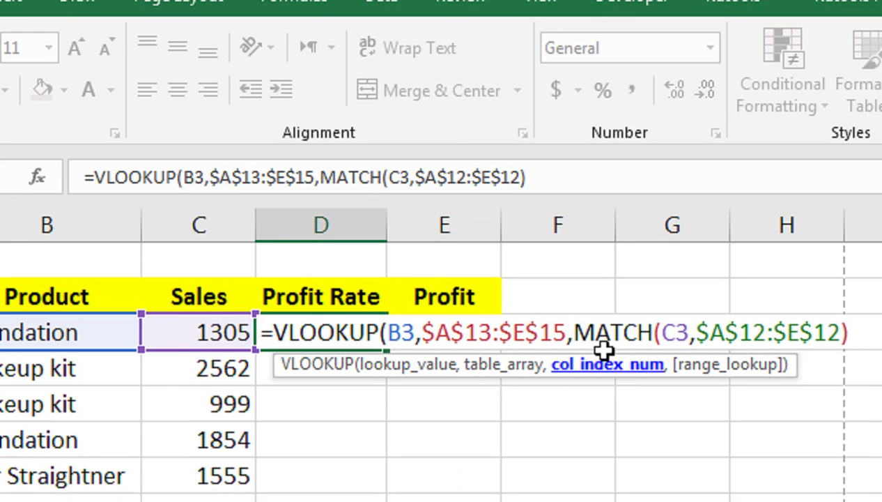
Complete the VLOOKUP in D3 with range lookup 0 for an exact match and fill it down to D8.
text(,)
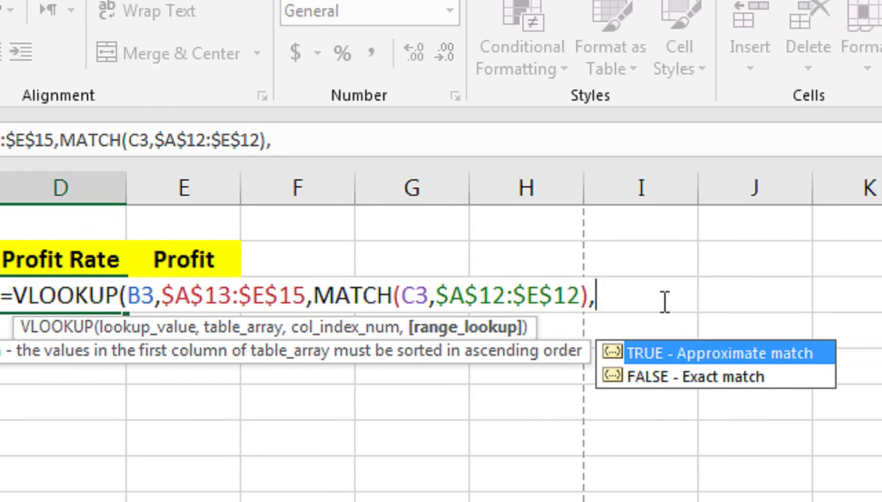
text(0)
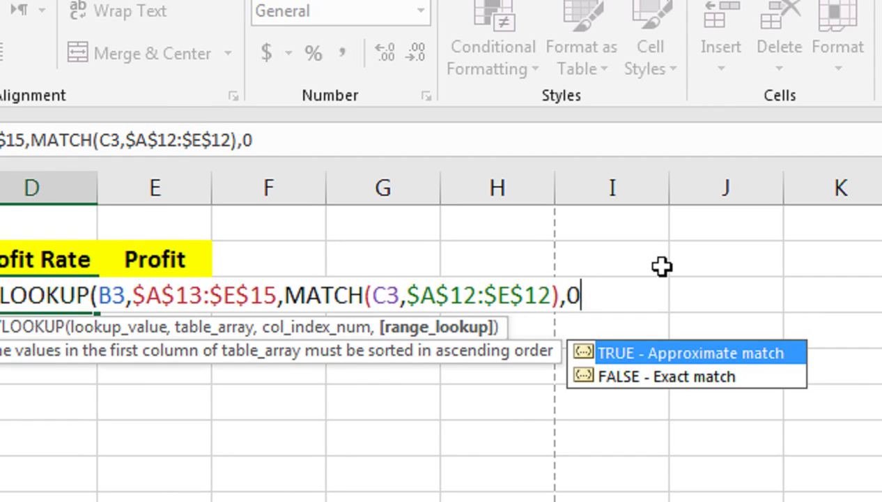
text())
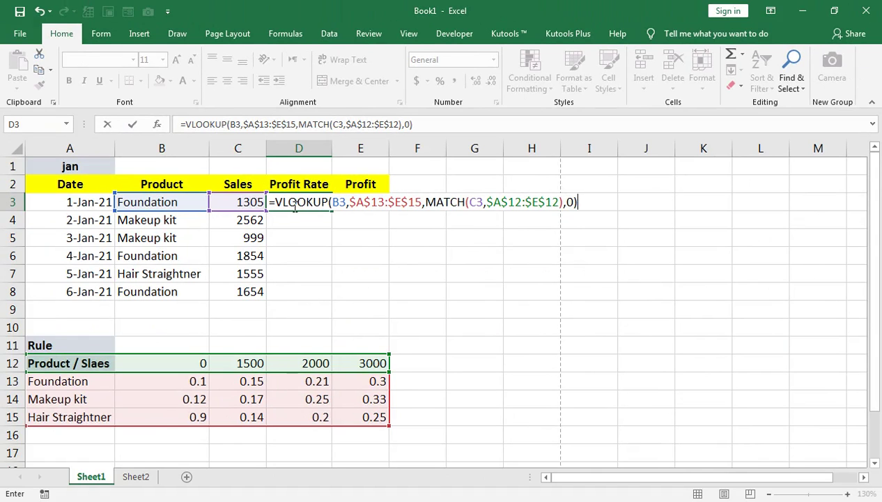
key(Return)
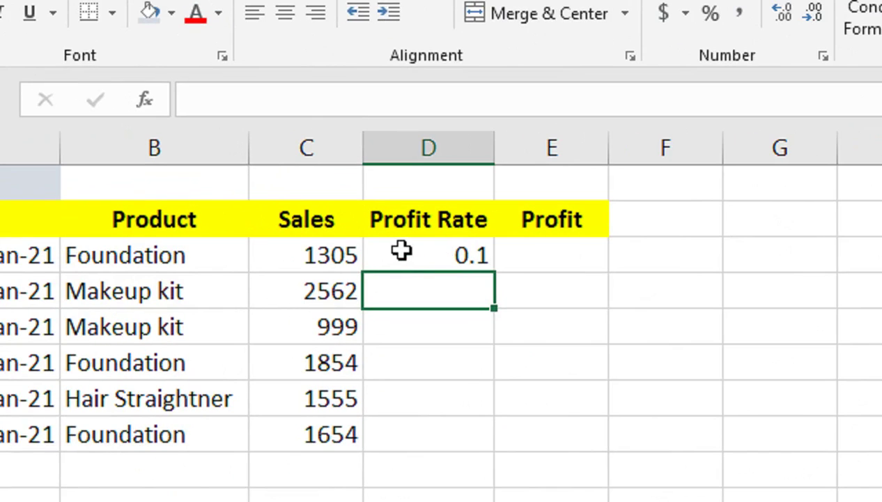
click(400, 252)
drag(499, 276, 471, 423)
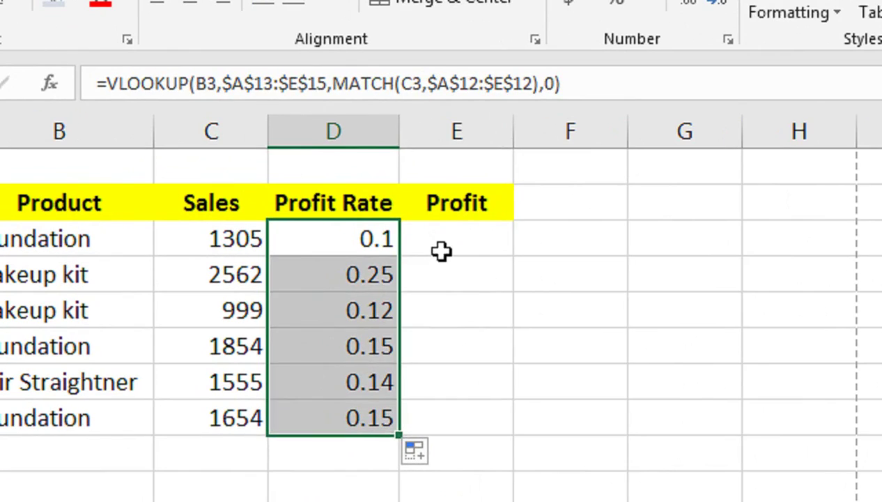
Calculate the profit in E3 with =C3*D3 and fill the formula down to E8.
click(352, 207)
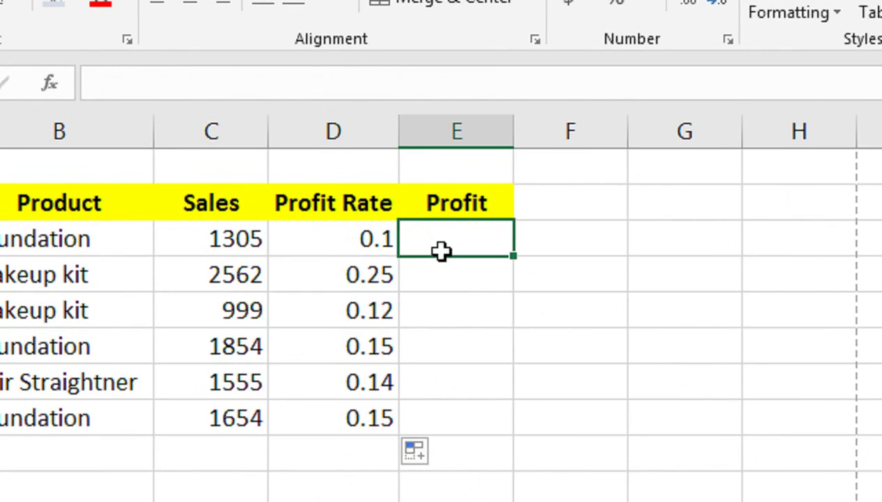
text(=)
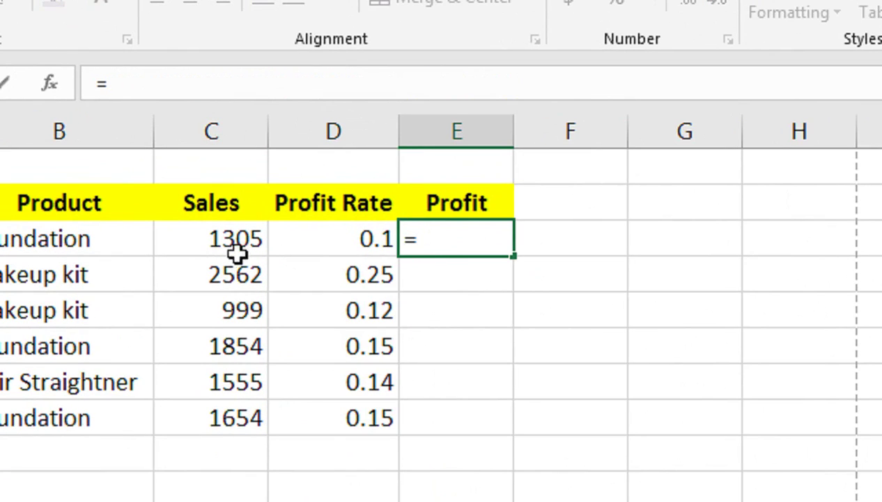
click(235, 245)
text(*)
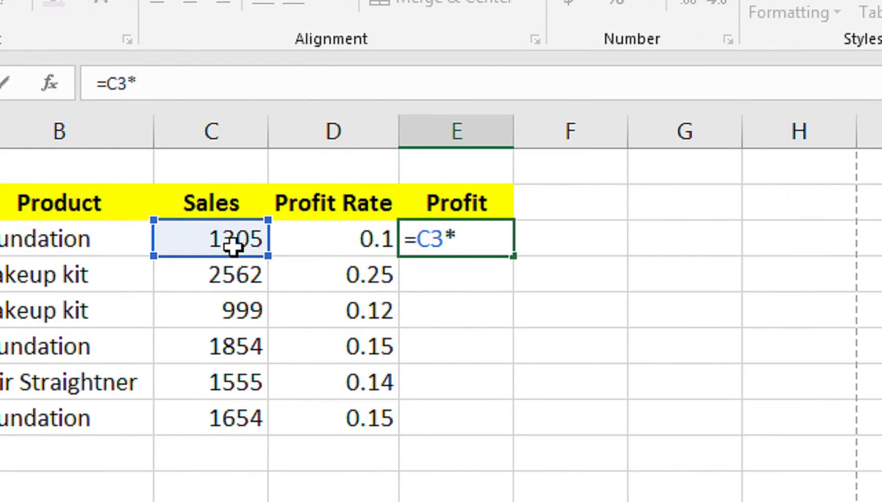
click(286, 243)
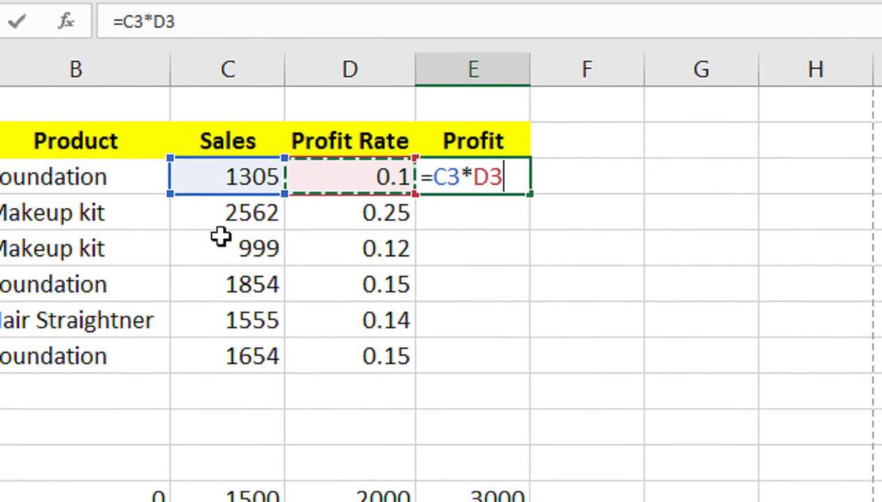
key(Return)
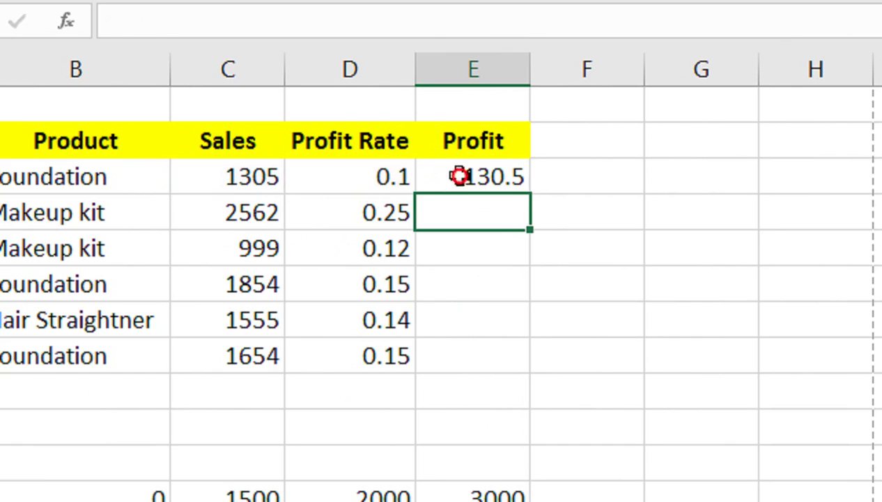
click(460, 176)
drag(529, 193, 512, 373)
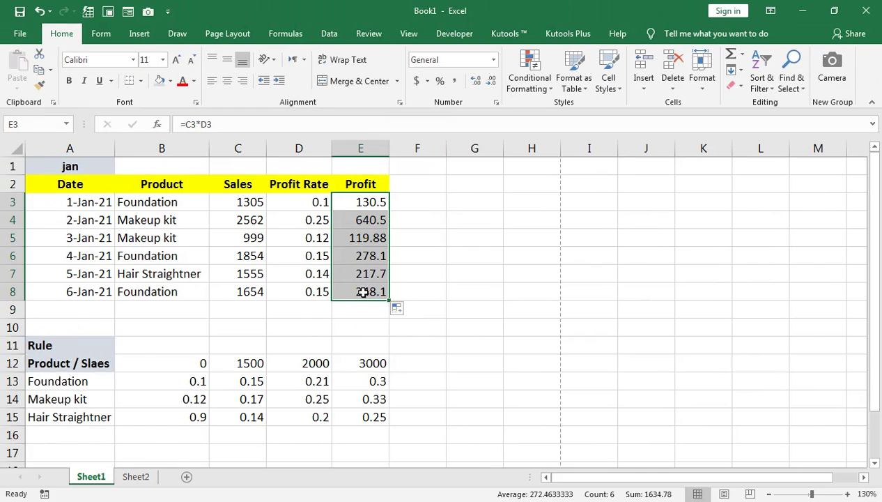
Format the rule table's rates in B13:E15 as percentages.
drag(195, 385, 190, 387)
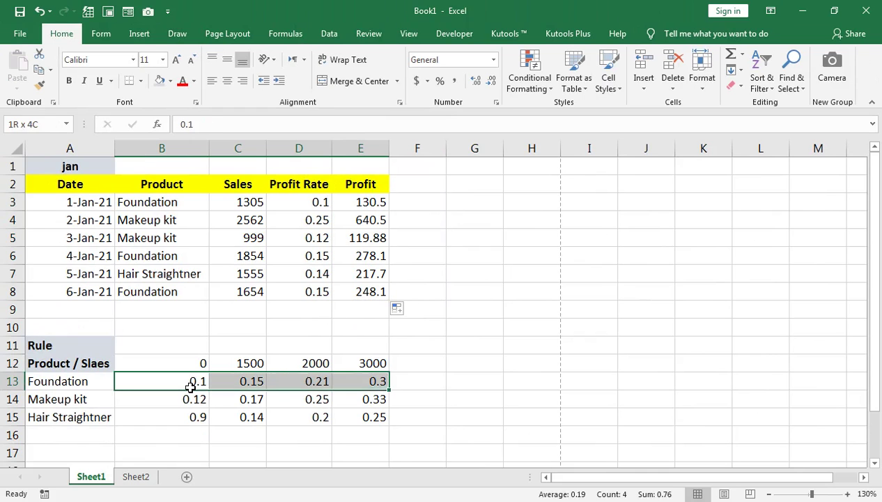
key(ctrl+shift+Down)
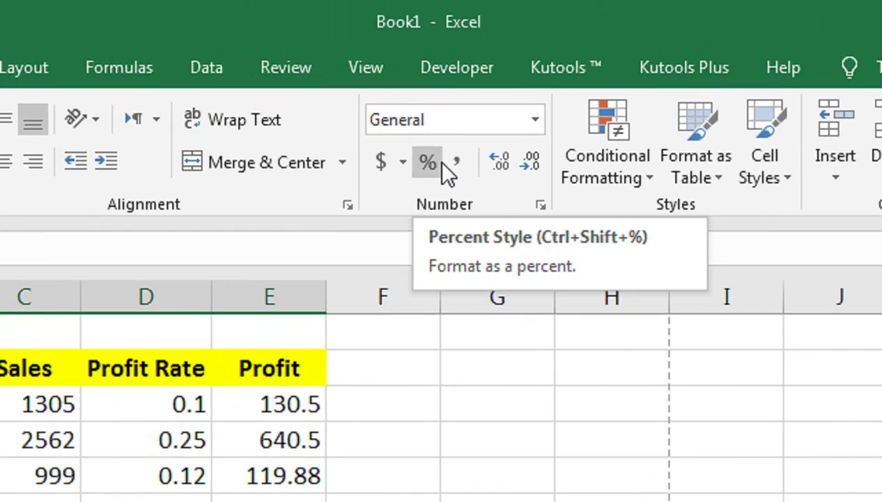
click(446, 84)
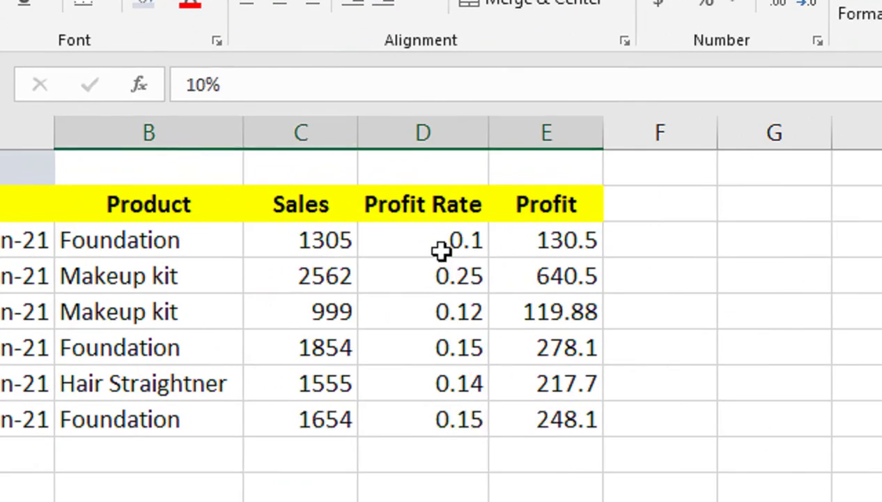
Format the Profit Rate values in D3:D8 as percentages and center them horizontally.
click(308, 206)
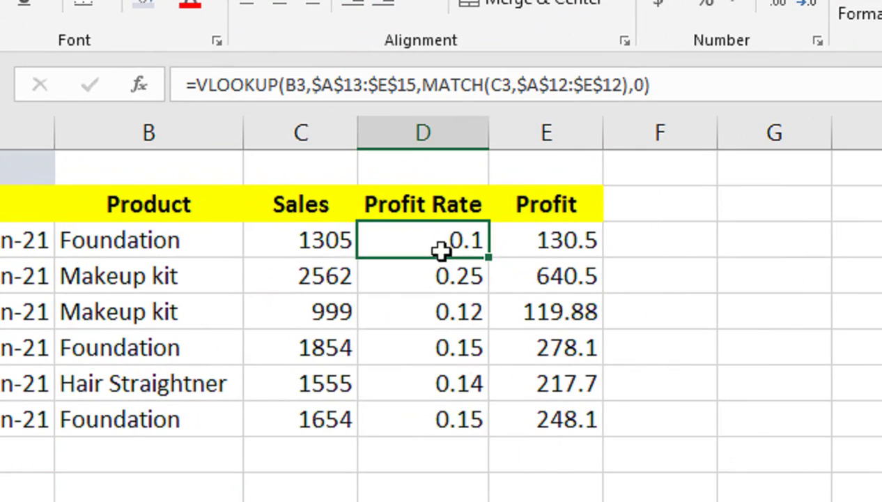
key(ctrl+shift+Down)
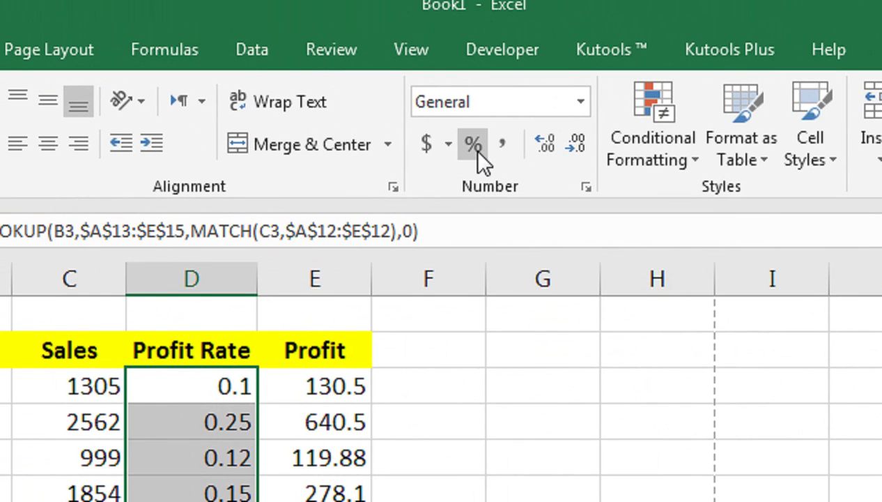
click(474, 148)
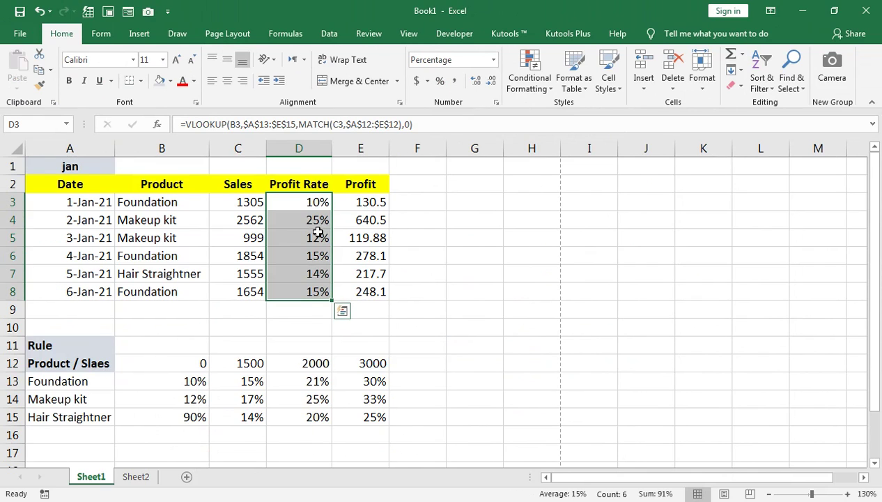
click(227, 81)
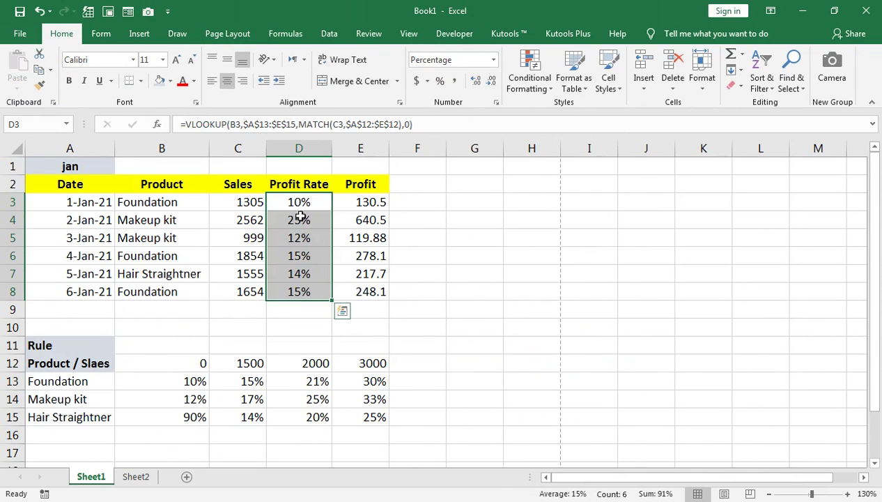